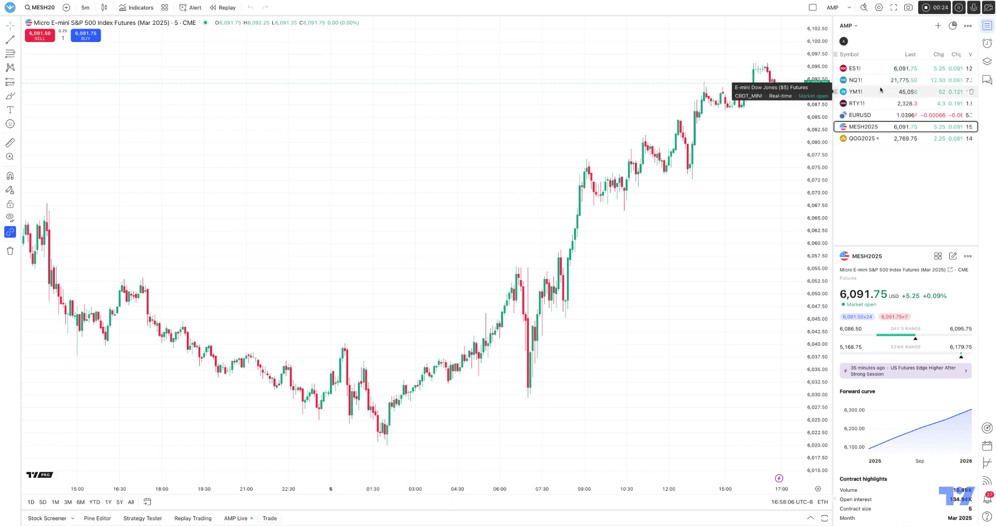
Switch the watchlist to test watchlist and back to AMP, then abandon a new-list attempt.
{"action": "left_click", "coordinate": [848, 26]}
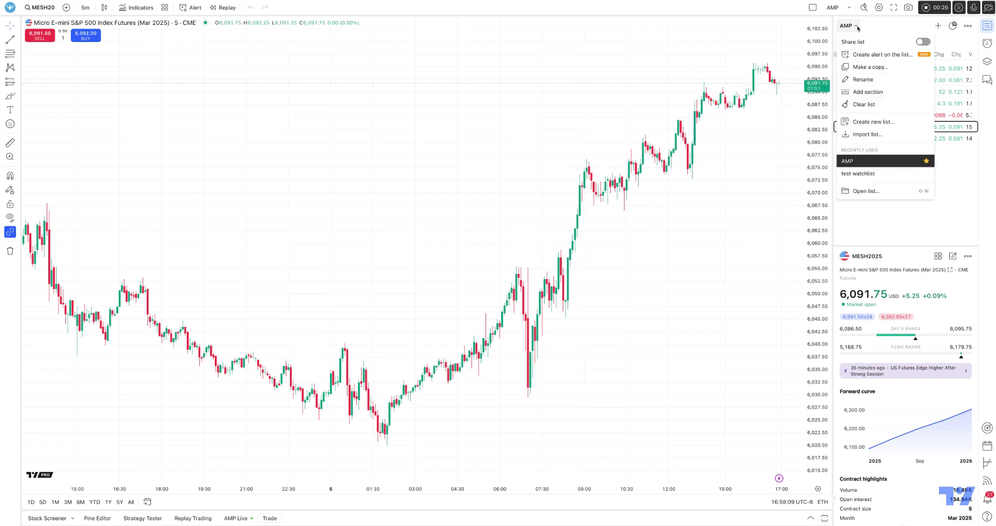
{"action": "left_click", "coordinate": [857, 175]}
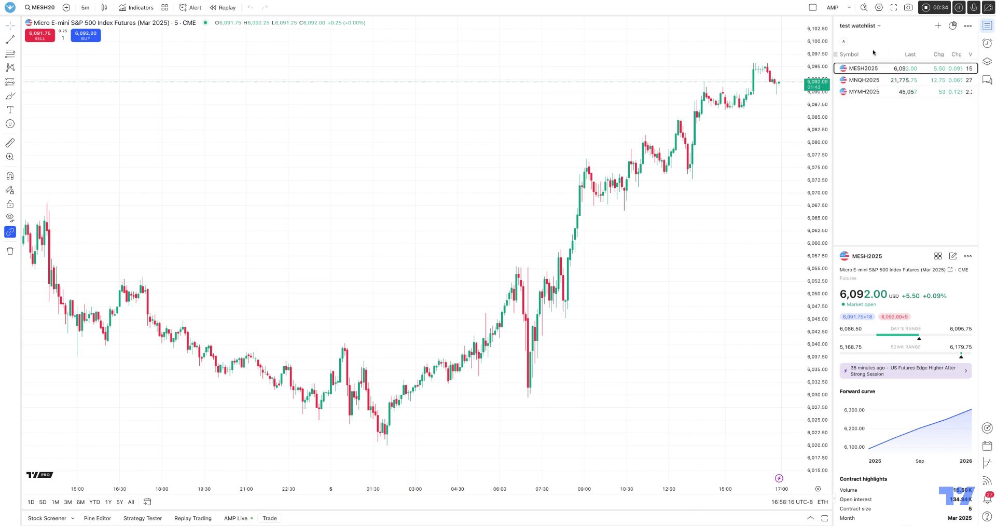
{"action": "left_click", "coordinate": [858, 26]}
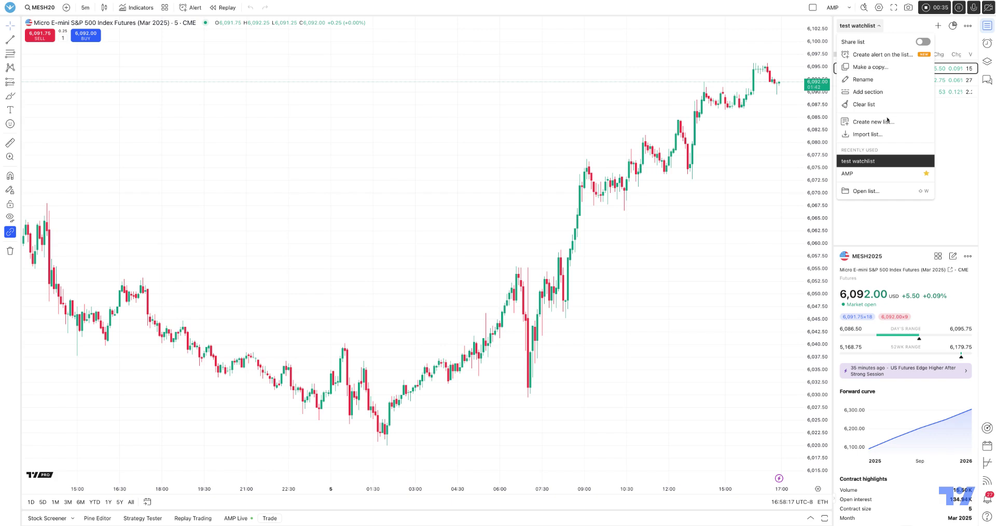
{"action": "left_click", "coordinate": [861, 173]}
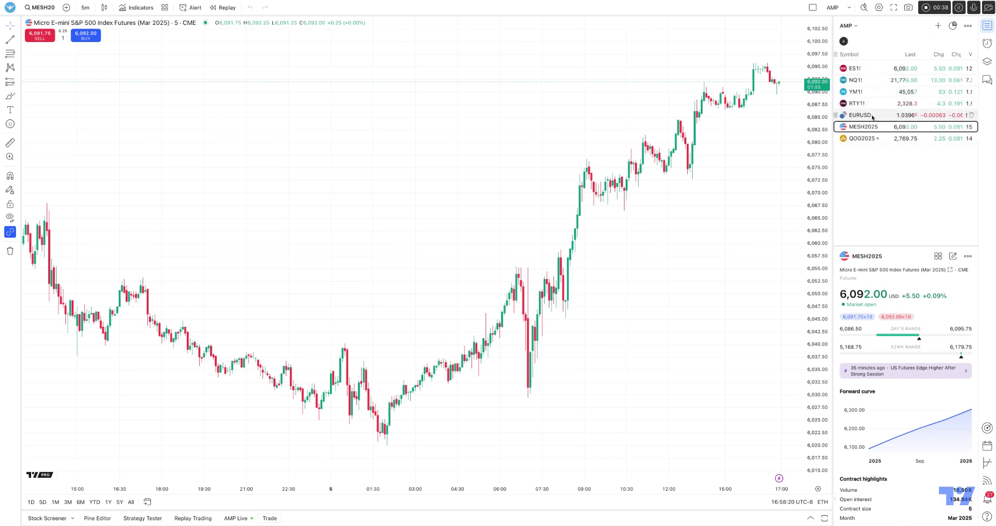
{"action": "left_click", "coordinate": [857, 26]}
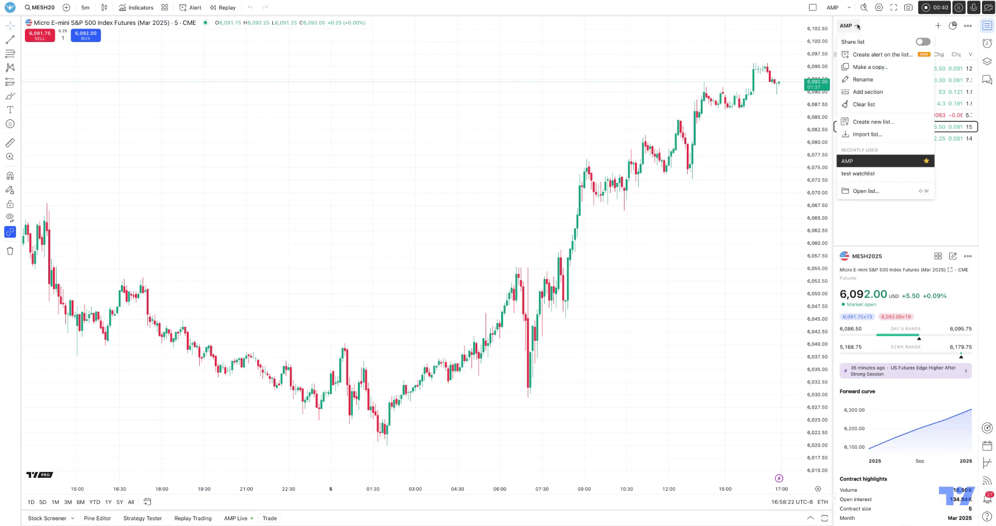
{"action": "left_click", "coordinate": [867, 125]}
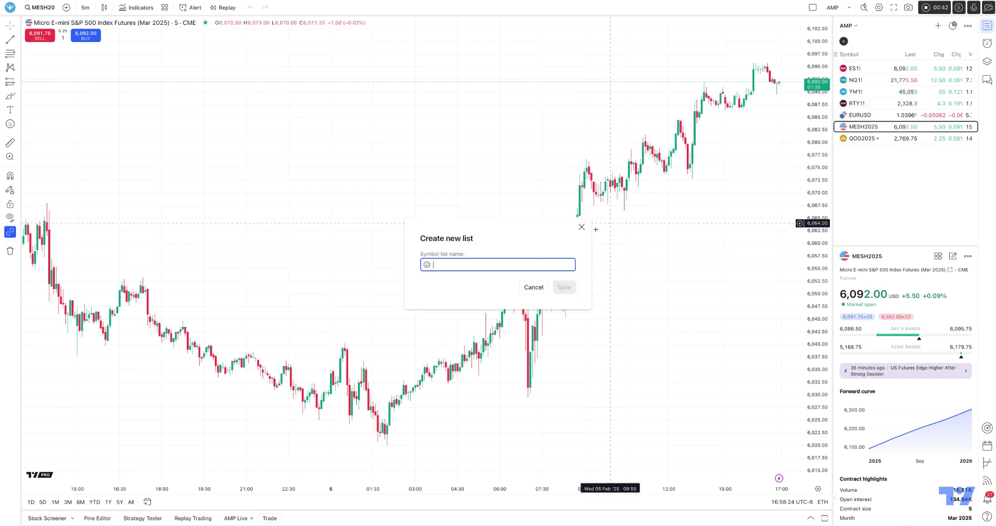
{"action": "left_click", "coordinate": [533, 287]}
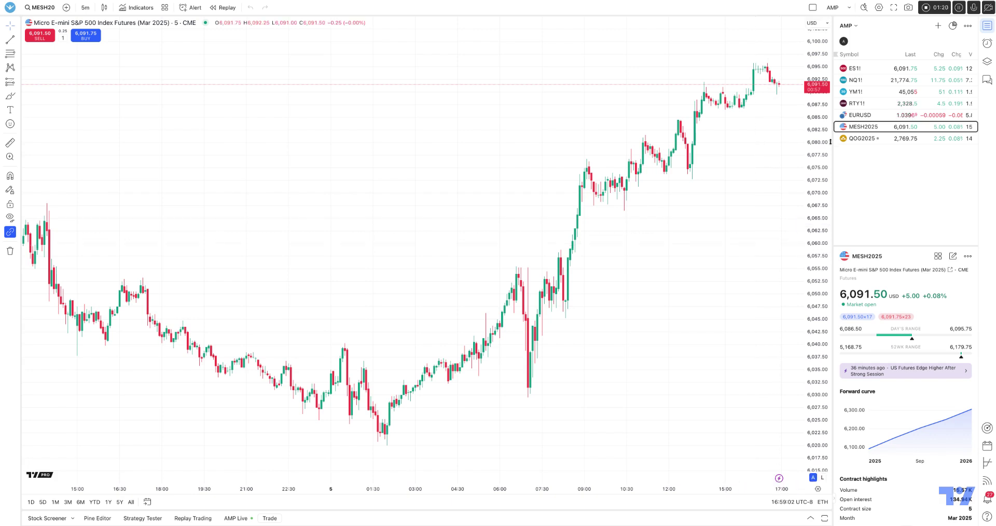
Start an alert on the whole AMP list and review its Notifications tab before returning to Settings.
{"action": "left_click", "coordinate": [855, 26]}
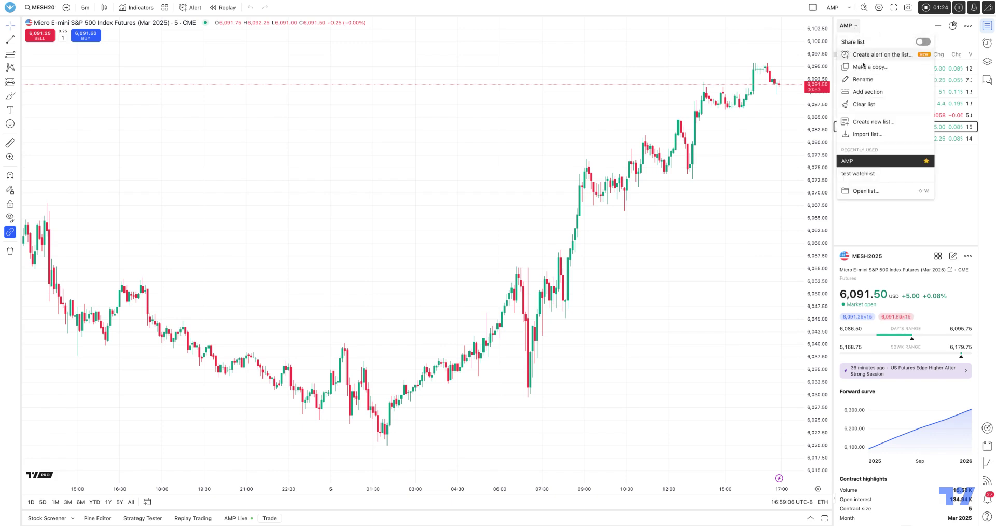
{"action": "left_click", "coordinate": [900, 55]}
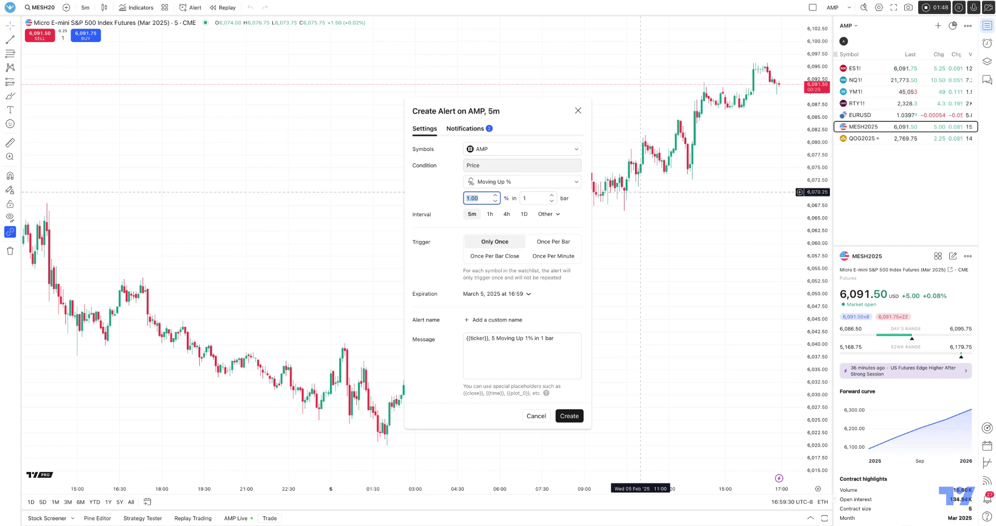
{"action": "left_click", "coordinate": [456, 128]}
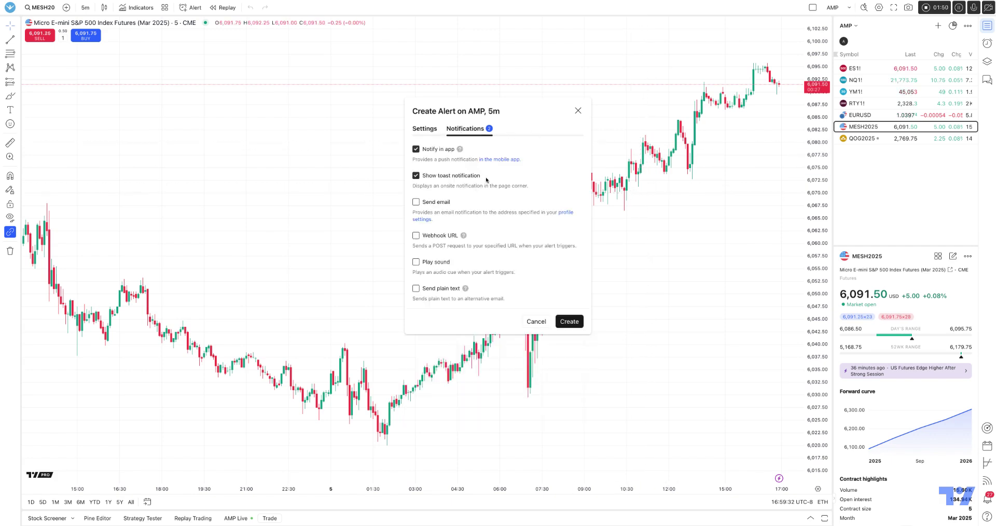
{"action": "left_click", "coordinate": [431, 130]}
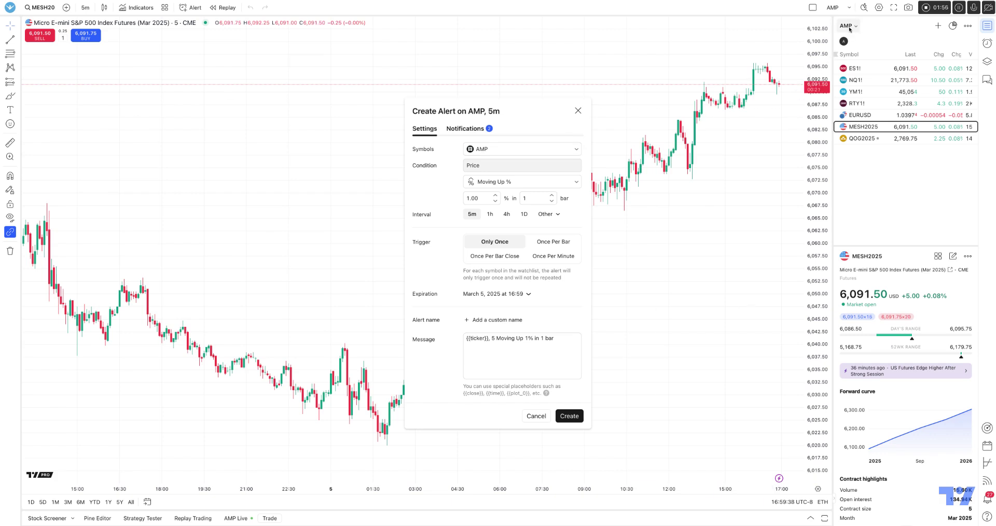
Close the AMP alert uncreated, switch to test watchlist, and start an alert on that list.
{"action": "key", "text": "Escape"}
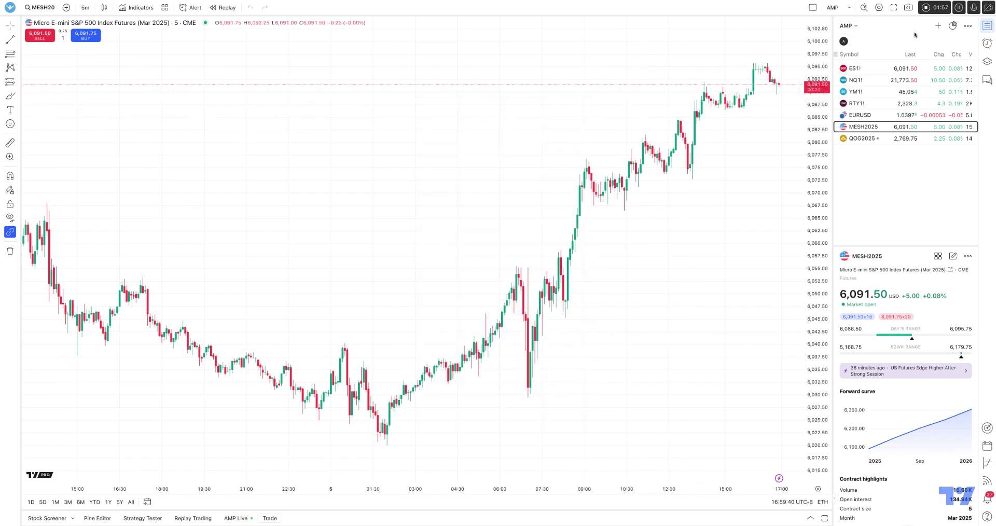
{"action": "left_click", "coordinate": [860, 27]}
{"action": "left_click", "coordinate": [857, 173]}
{"action": "left_click", "coordinate": [859, 26]}
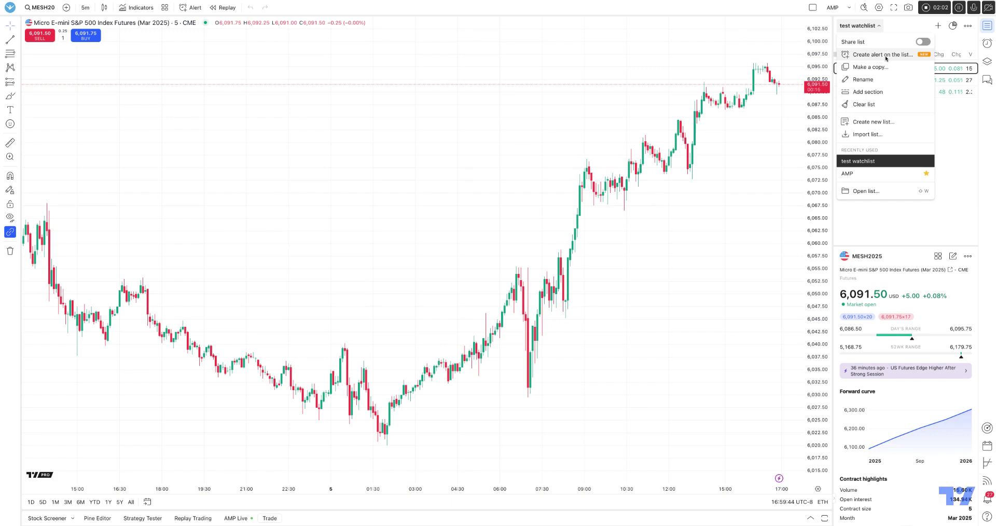
{"action": "left_click", "coordinate": [886, 58]}
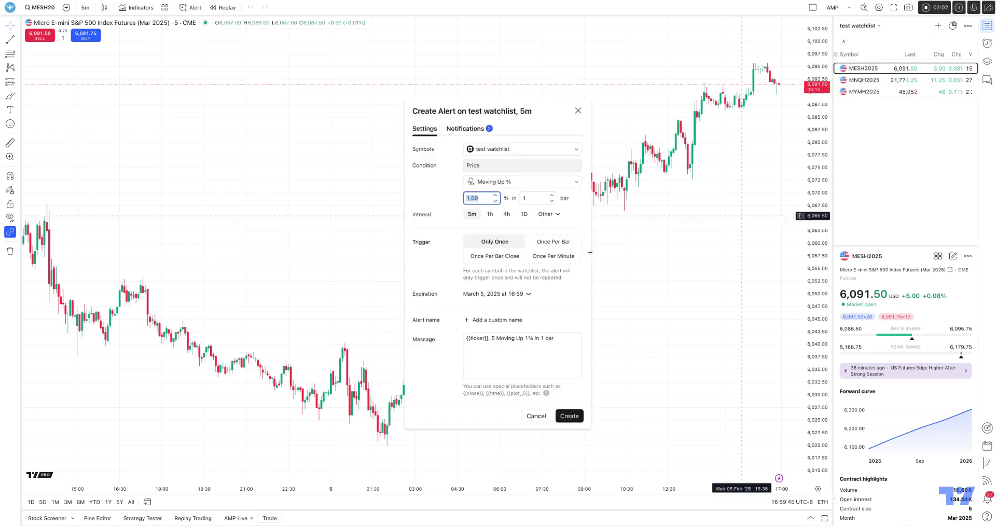
Check the Price source, keep Moving Up %, focus the 1.00 threshold, and reopen the condition list.
{"action": "left_click", "coordinate": [517, 167]}
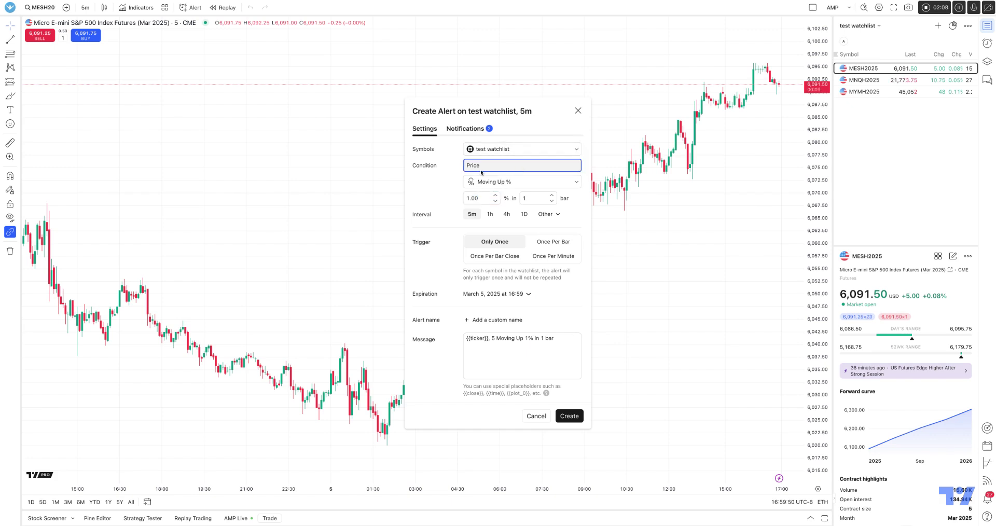
{"action": "left_click", "coordinate": [573, 184]}
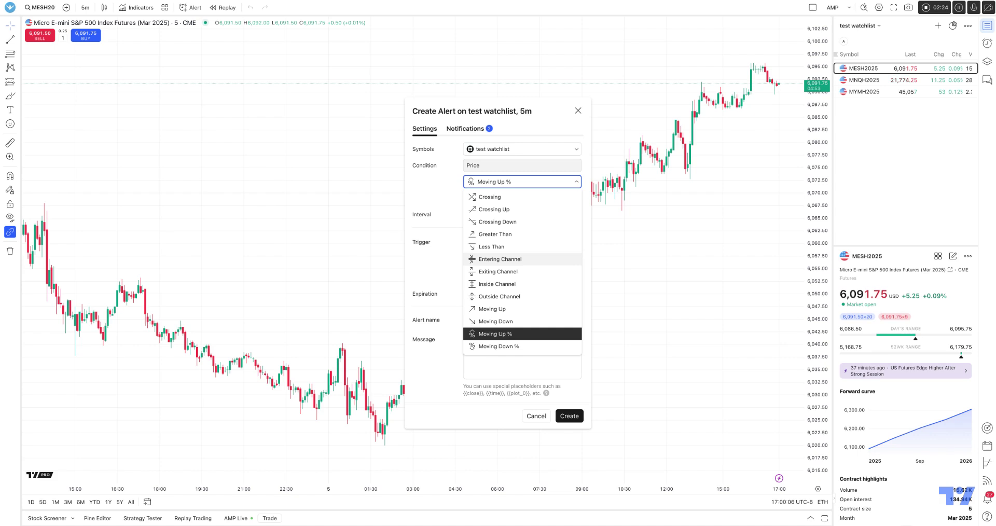
{"action": "left_click", "coordinate": [496, 333]}
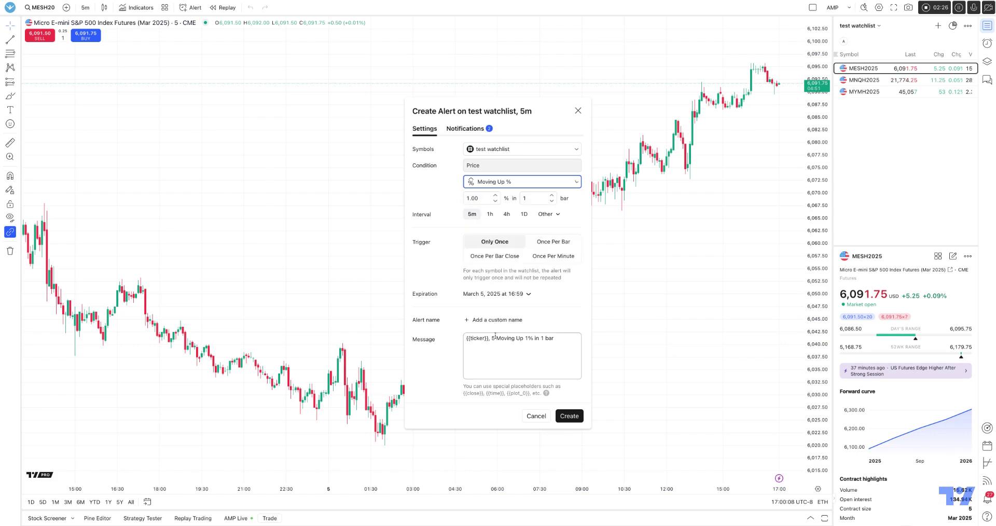
{"action": "left_click", "coordinate": [495, 198]}
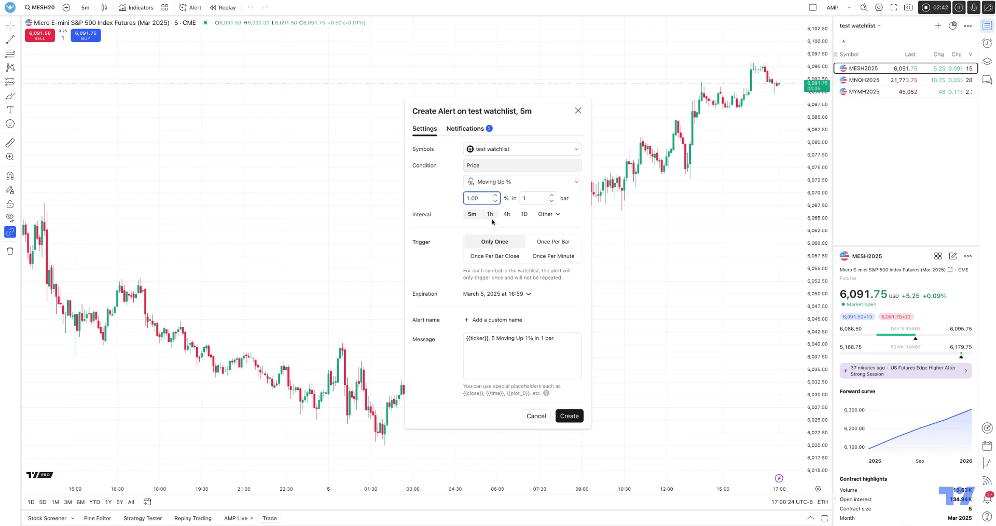
{"action": "left_click", "coordinate": [569, 184]}
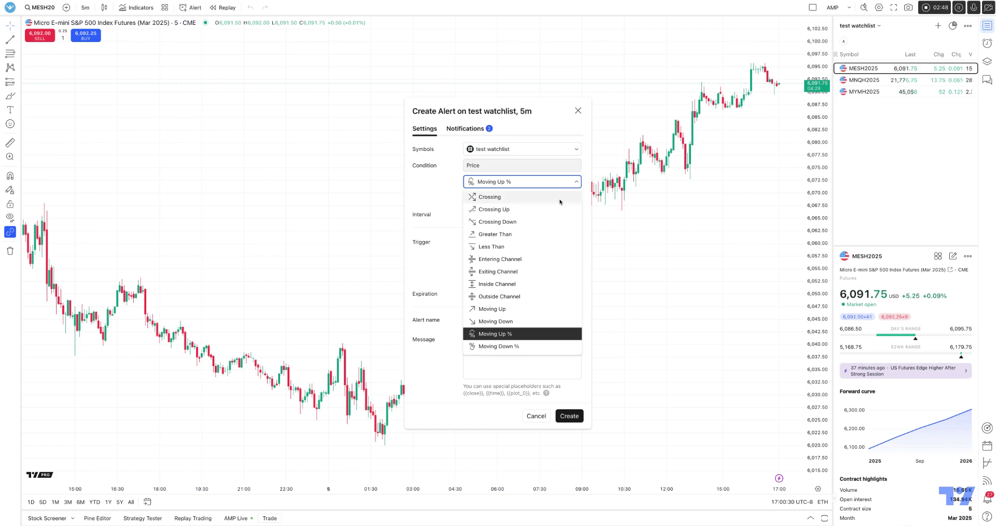
Change the condition via Crossing Up to Moving Down %, keeping 1.00% in 1 bar.
{"action": "left_click", "coordinate": [494, 211]}
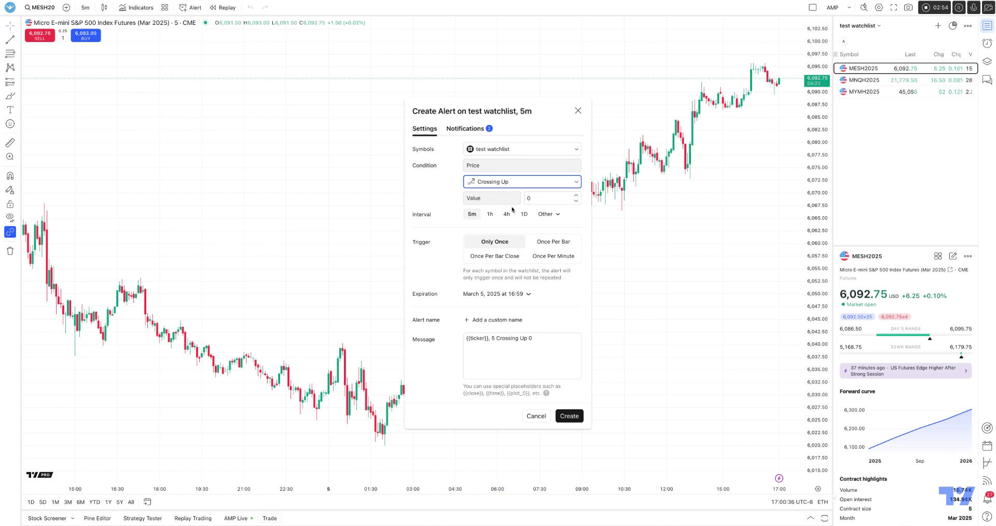
{"action": "left_click", "coordinate": [566, 182]}
{"action": "left_click", "coordinate": [498, 346]}
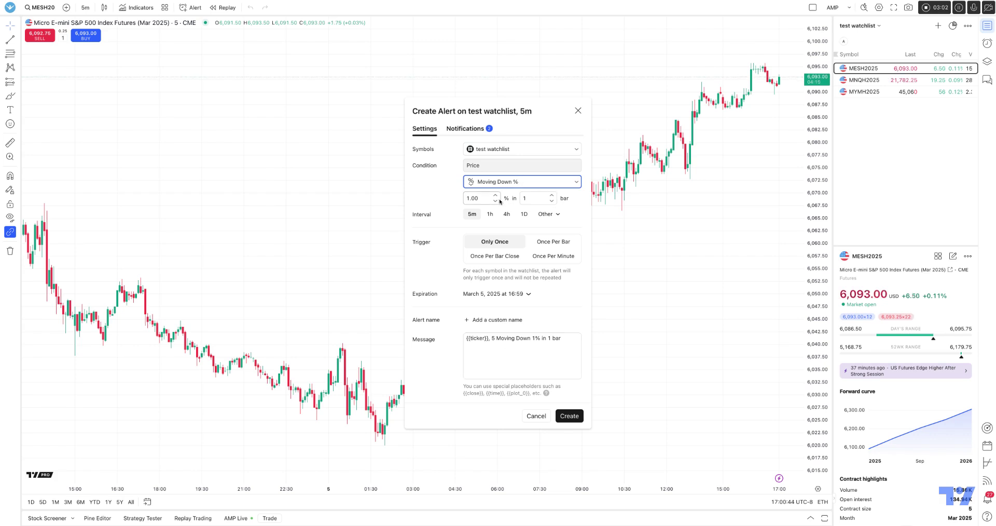
{"action": "left_click", "coordinate": [566, 184]}
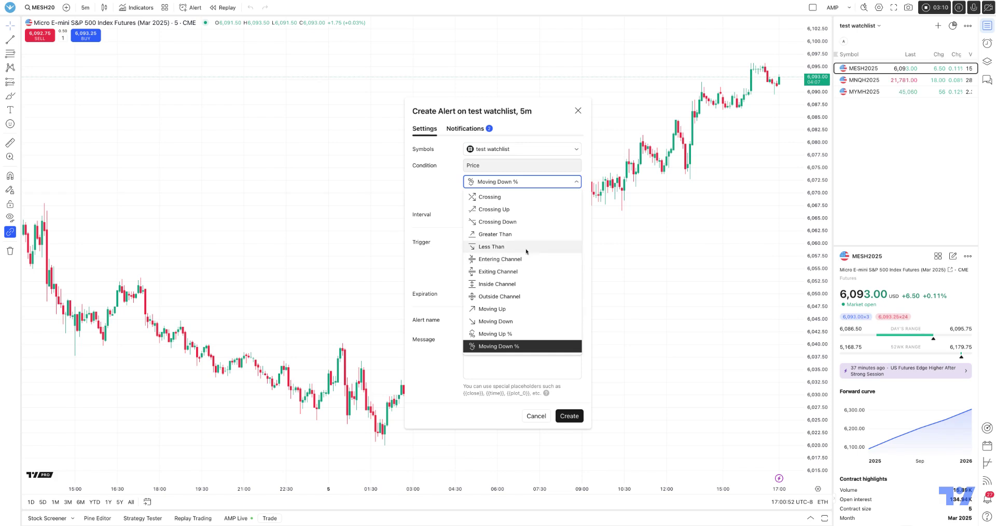
{"action": "left_click", "coordinate": [436, 194]}
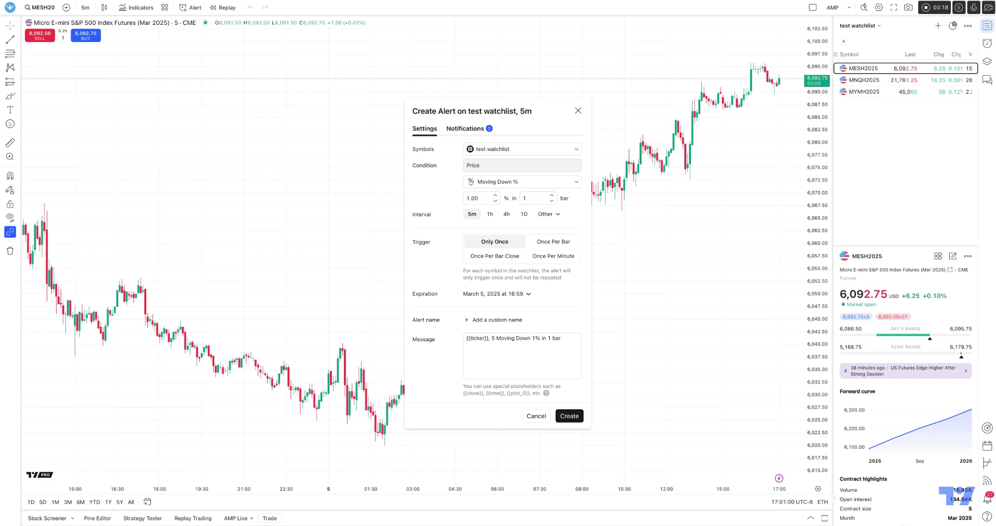
Set the trigger to Once Per Minute, then check the Notifications tab and return to Settings.
{"action": "left_click", "coordinate": [550, 242]}
{"action": "left_click", "coordinate": [510, 256]}
{"action": "left_click", "coordinate": [553, 256]}
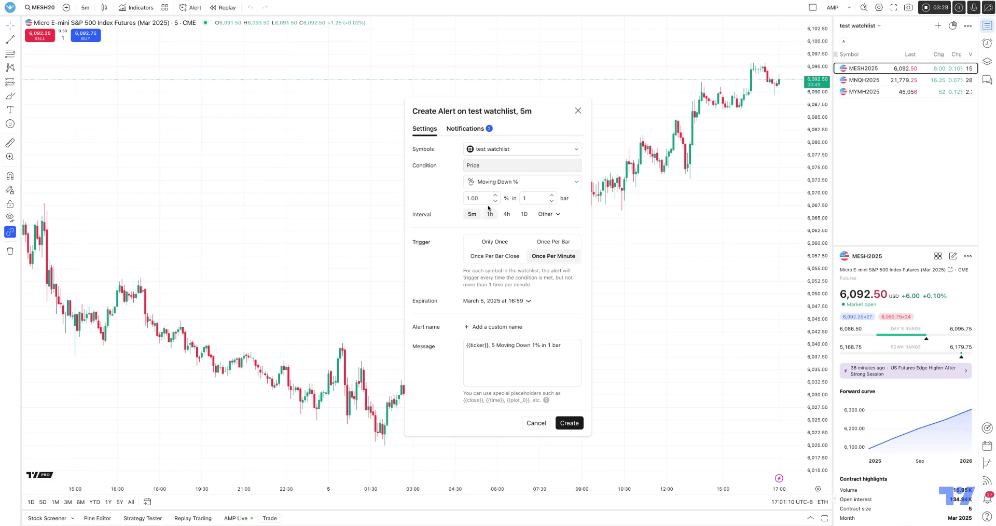
{"action": "left_click", "coordinate": [466, 130]}
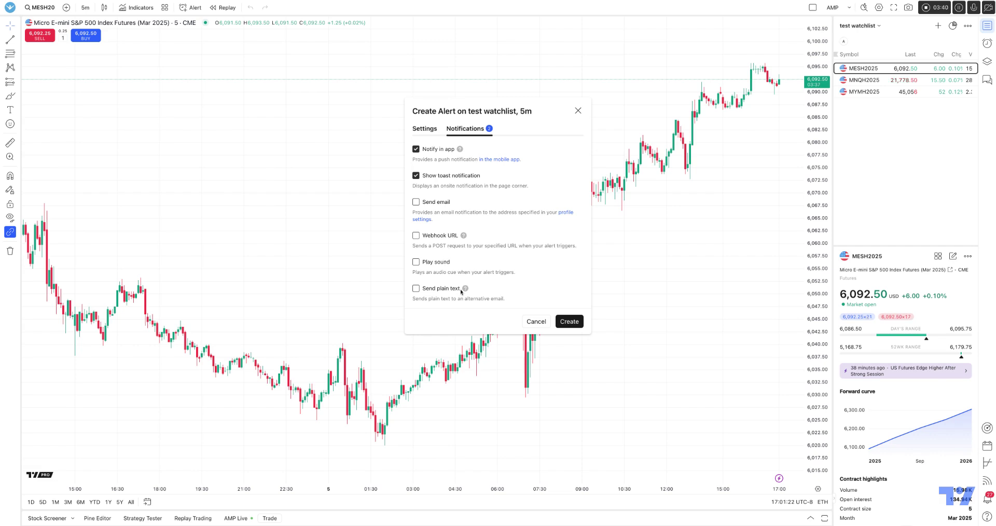
{"action": "left_click", "coordinate": [425, 128]}
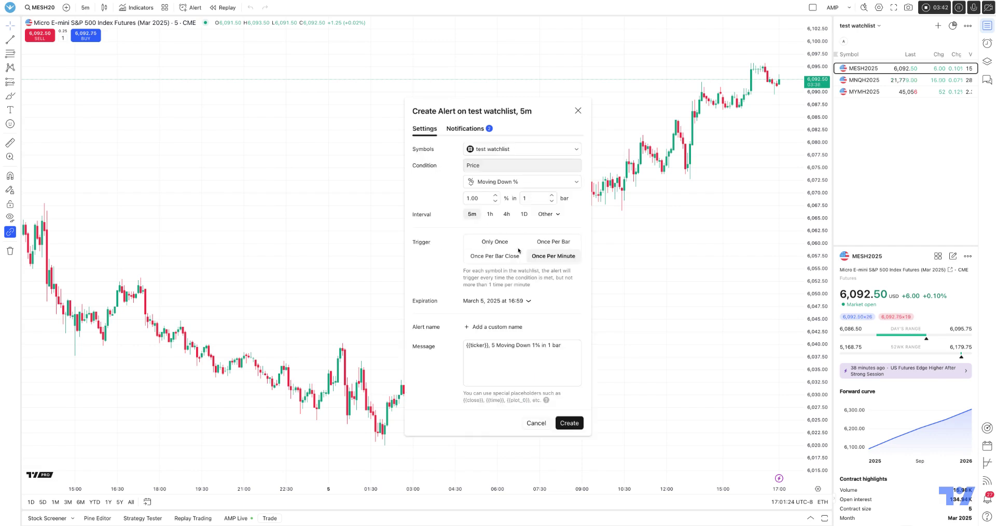